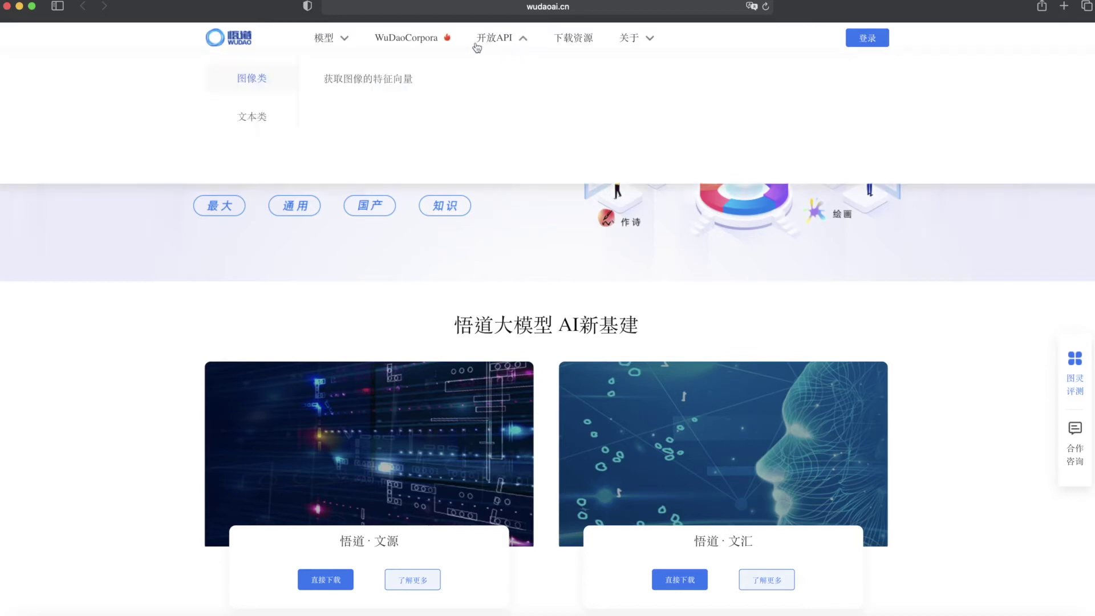
Step: Open the WuDaoCorpora 2.0 download page and highlight the image-text dataset heading
click(427, 37)
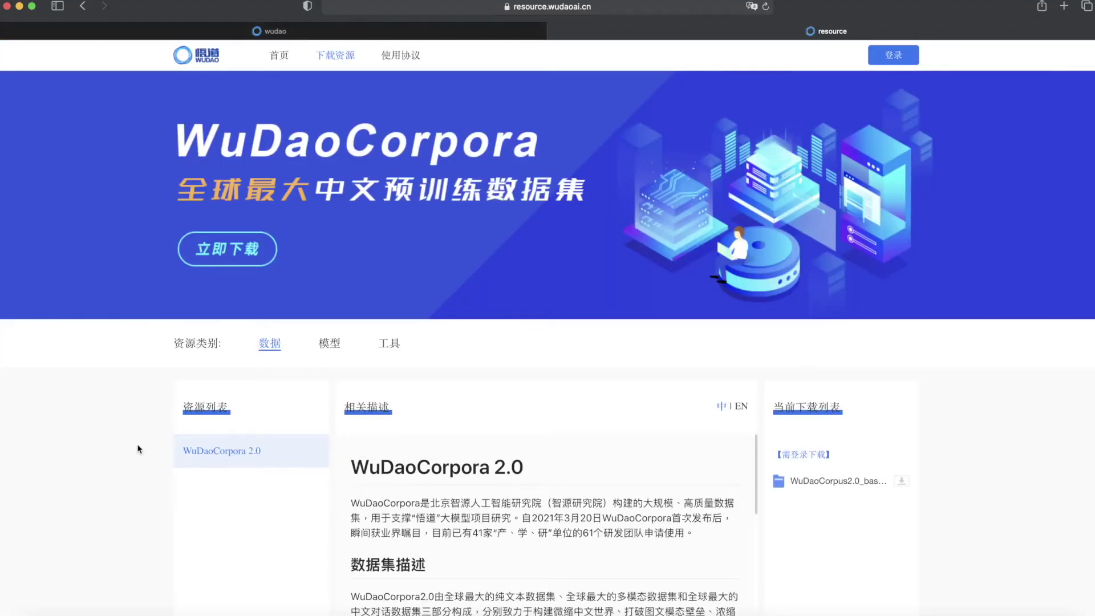
scroll(138, 449, down, 3)
scroll(138, 449, down, 3)
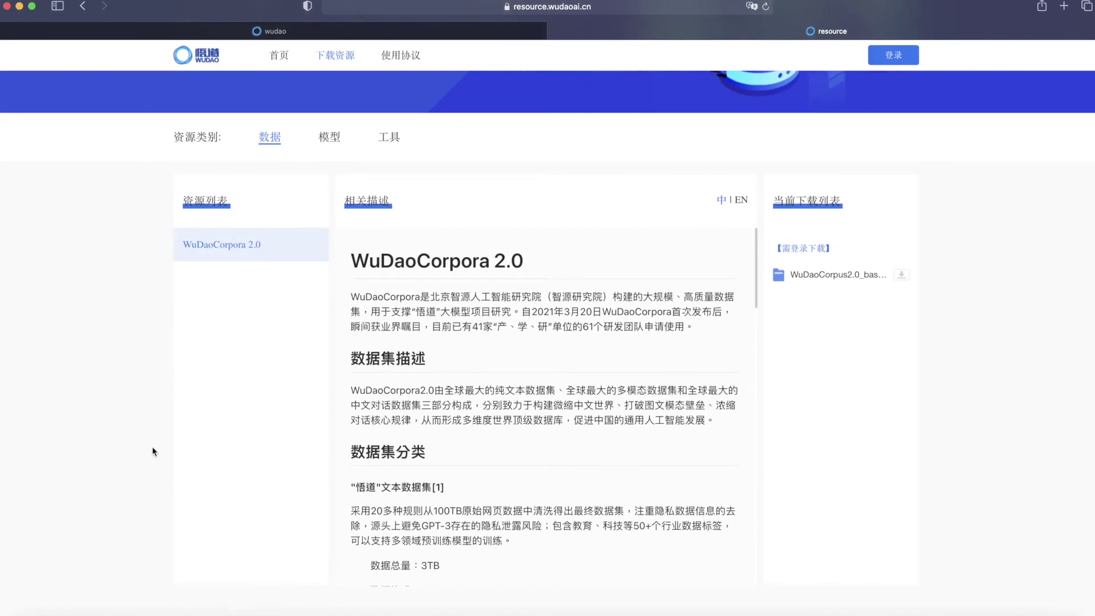
scroll(490, 414, down, 2)
drag(445, 414, 381, 414)
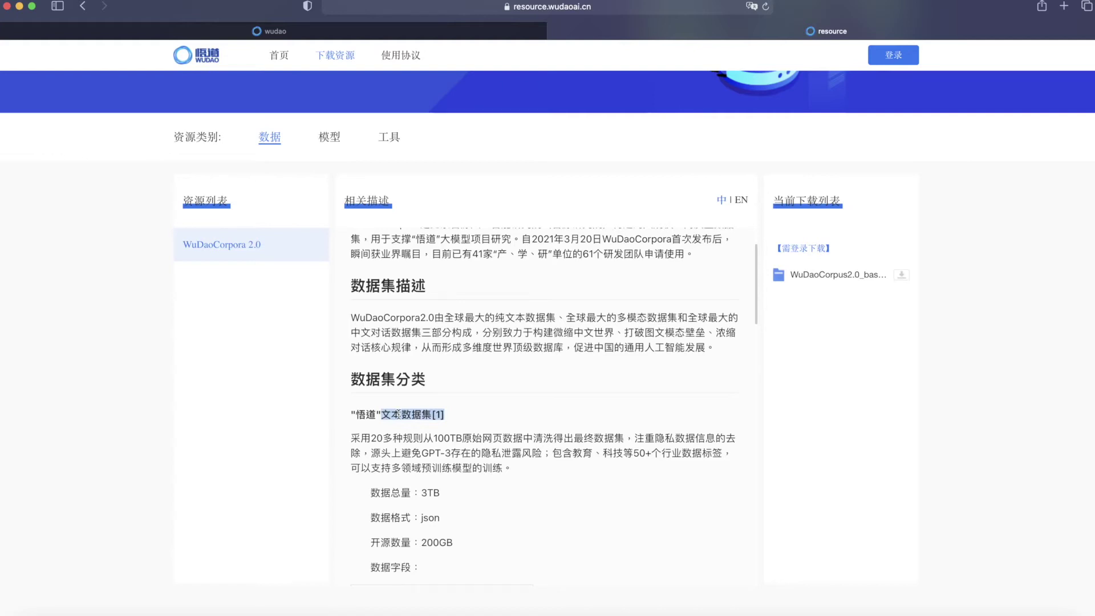
scroll(446, 421, down, 1)
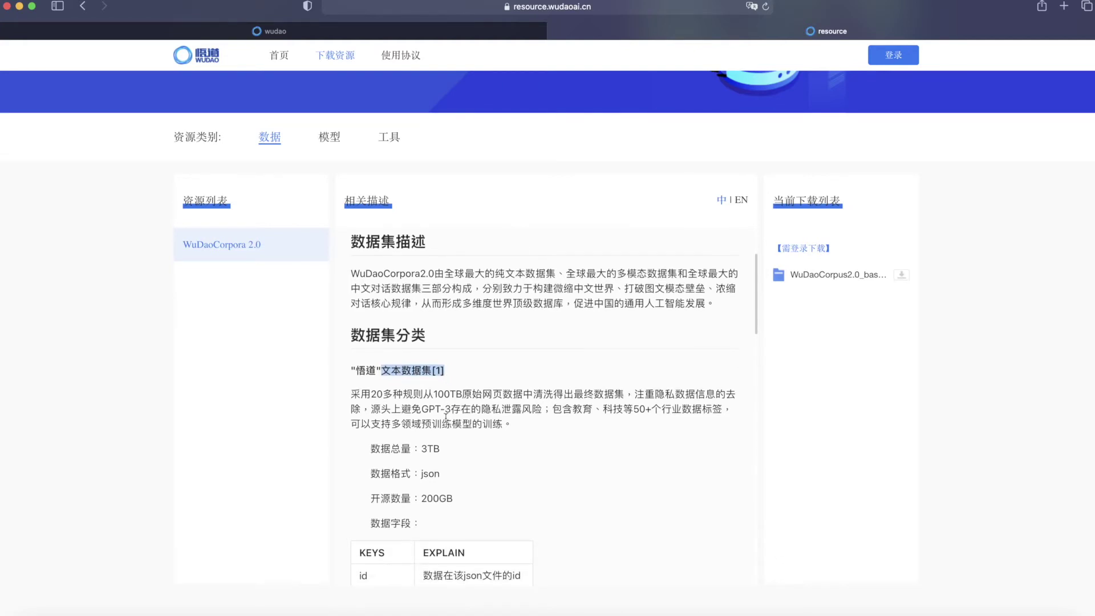
scroll(445, 419, down, 1)
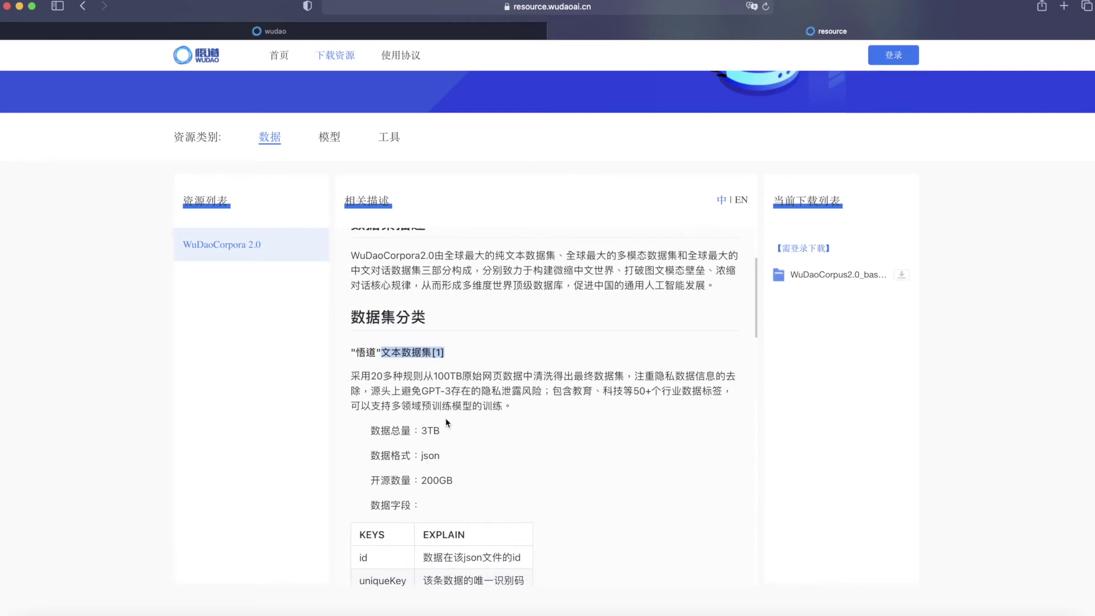
scroll(447, 418, down, 2)
scroll(447, 419, down, 3)
scroll(448, 418, down, 1)
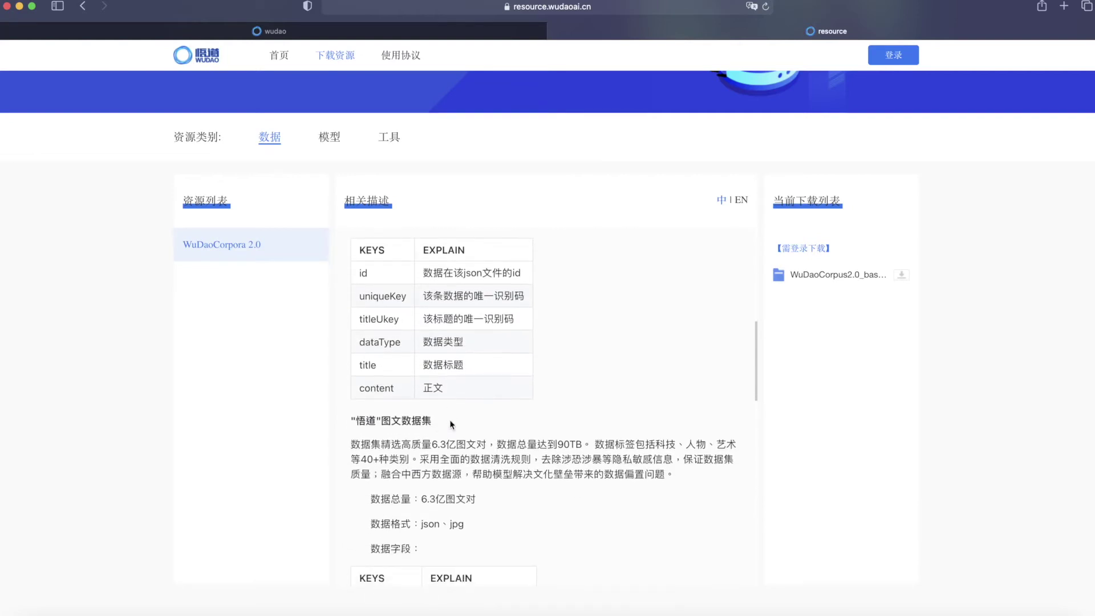
drag(417, 422, 390, 422)
scroll(466, 439, down, 1)
scroll(467, 440, down, 1)
scroll(467, 441, down, 1)
scroll(468, 443, down, 2)
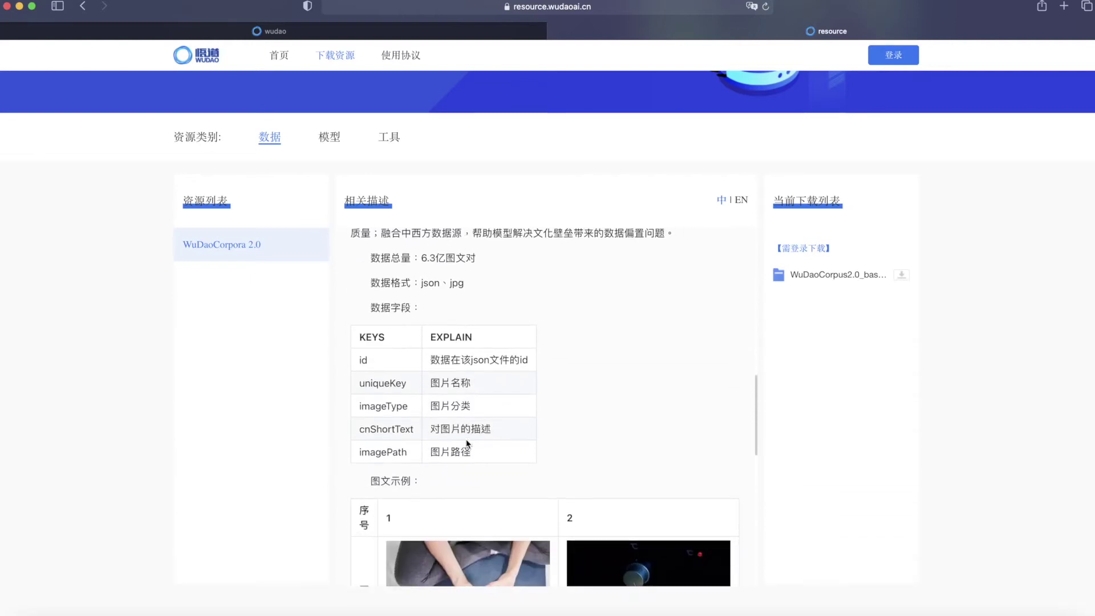
scroll(465, 443, down, 1)
scroll(466, 444, down, 2)
scroll(466, 443, down, 1)
scroll(466, 444, down, 1)
scroll(467, 444, down, 2)
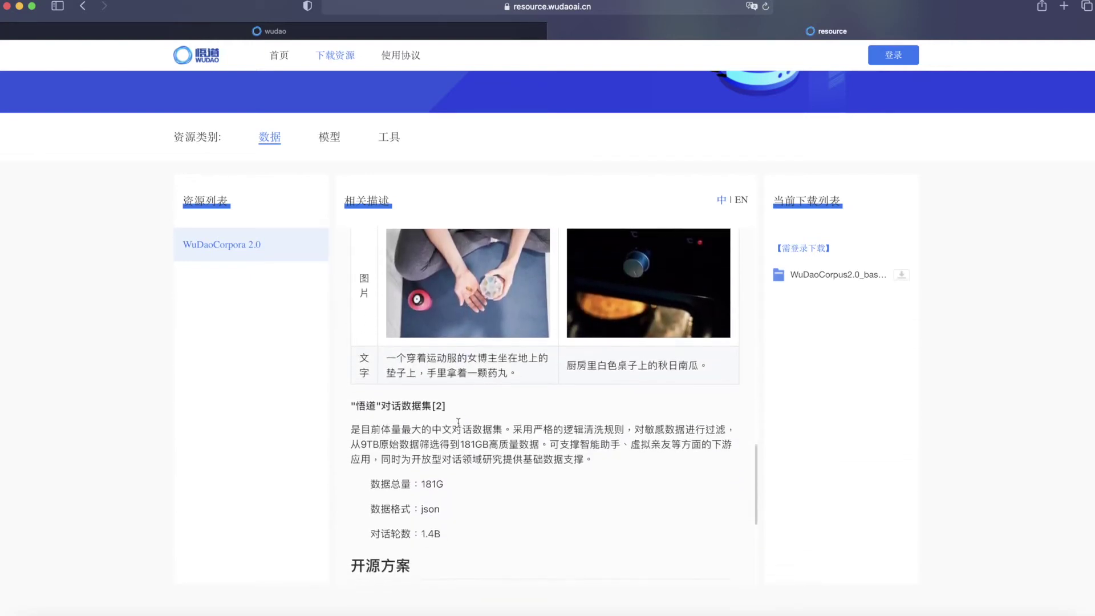
drag(446, 404, 381, 403)
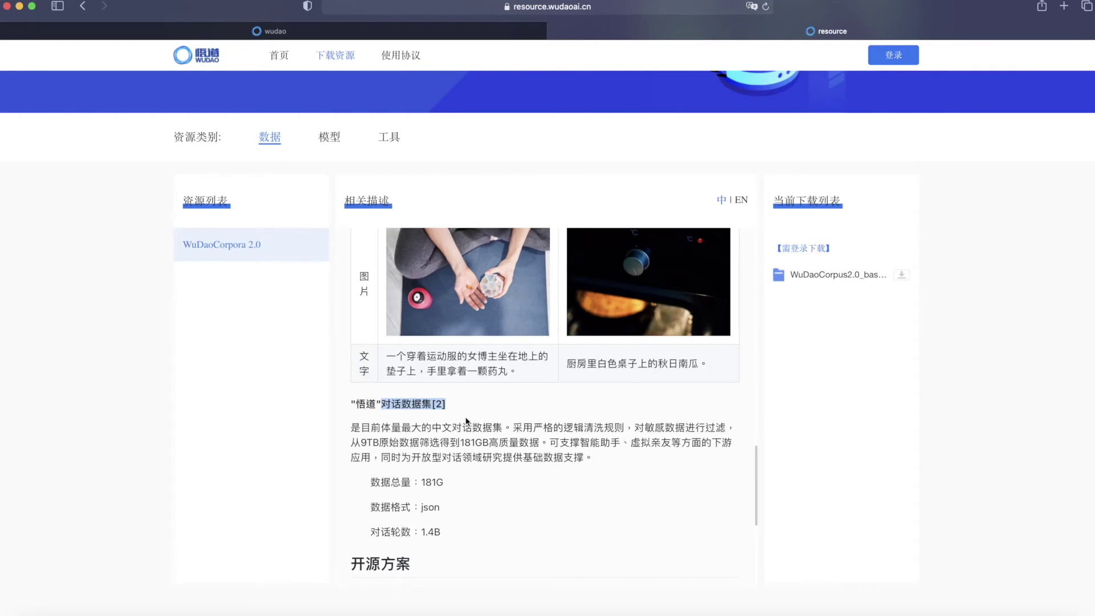
scroll(468, 416, down, 2)
Step: Clear the dialogue-heading highlight and return to the WuDao home page
click(120, 325)
scroll(119, 326, down, 2)
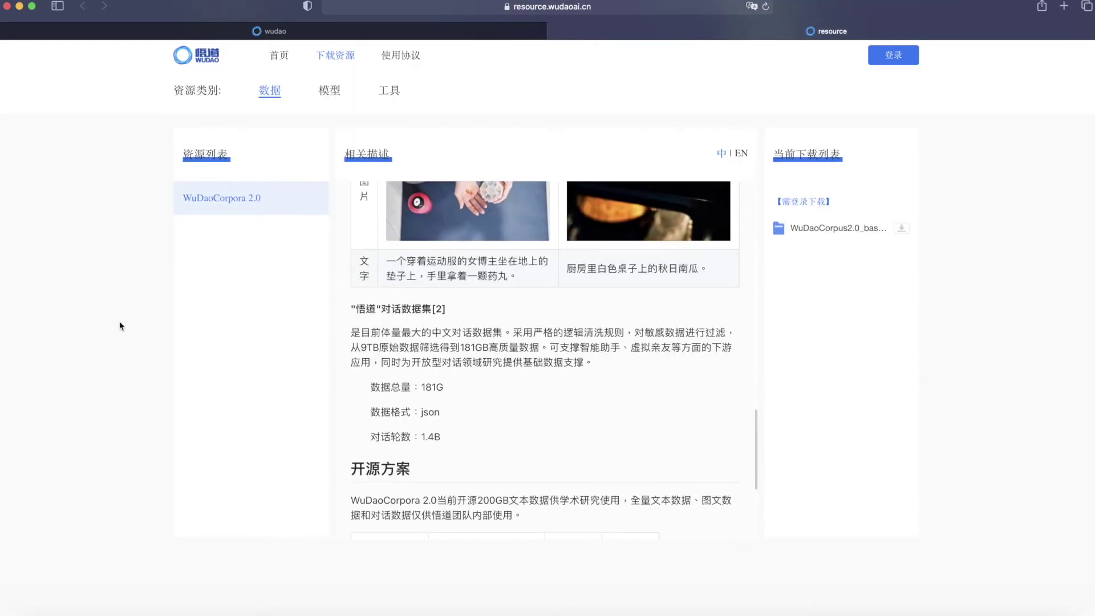
click(354, 35)
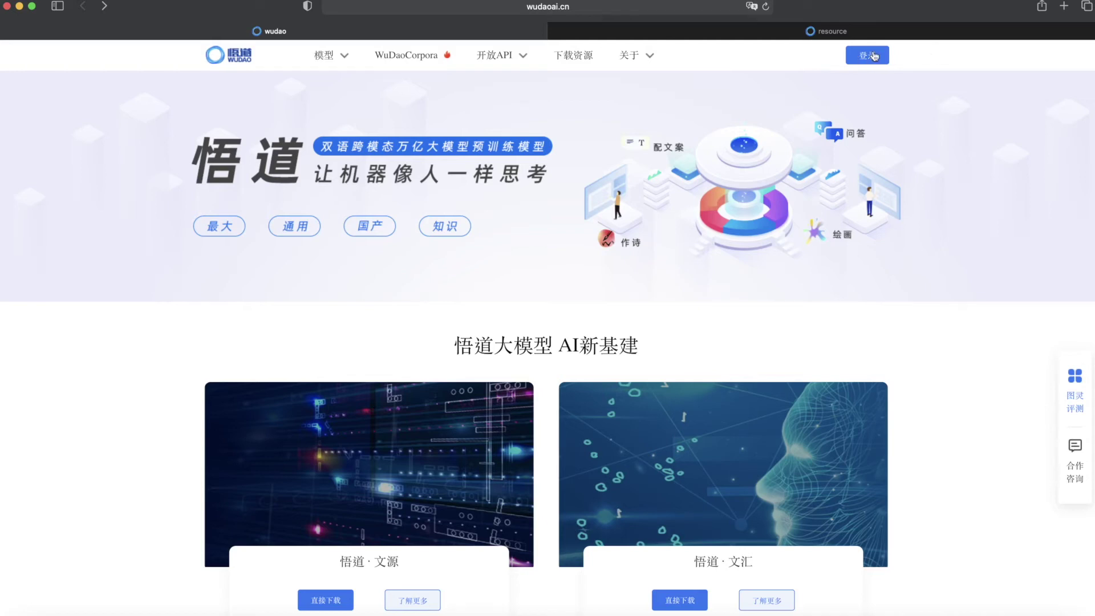
Step: Start signing in to WuDao from the home page's 登录 link
click(866, 55)
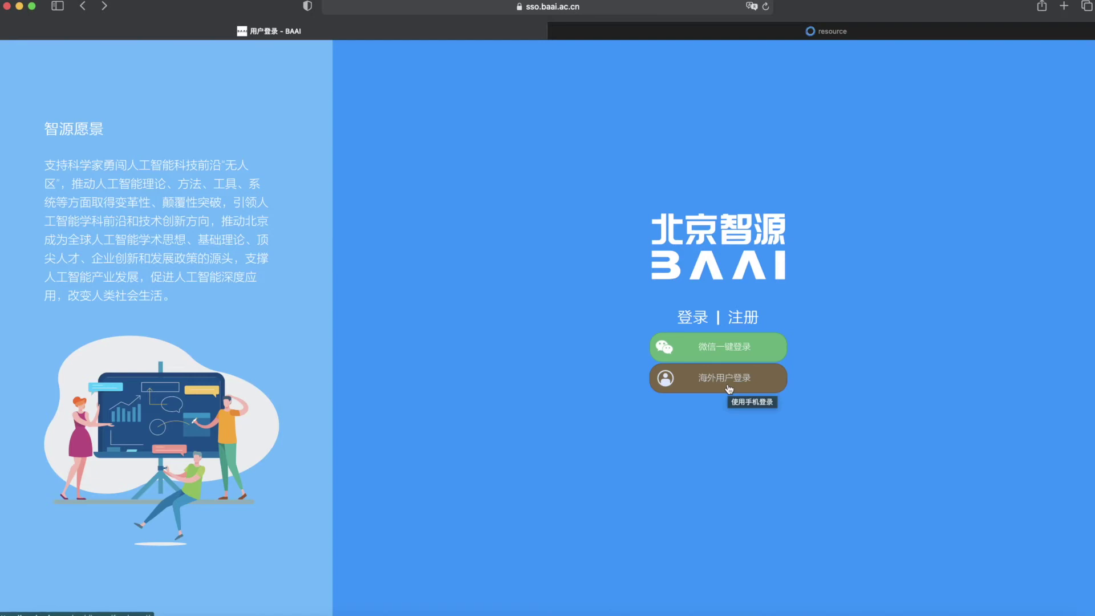
Step: Choose overseas-user login, pick the +1 Canada/America calling code, and enter the mobile number
click(729, 389)
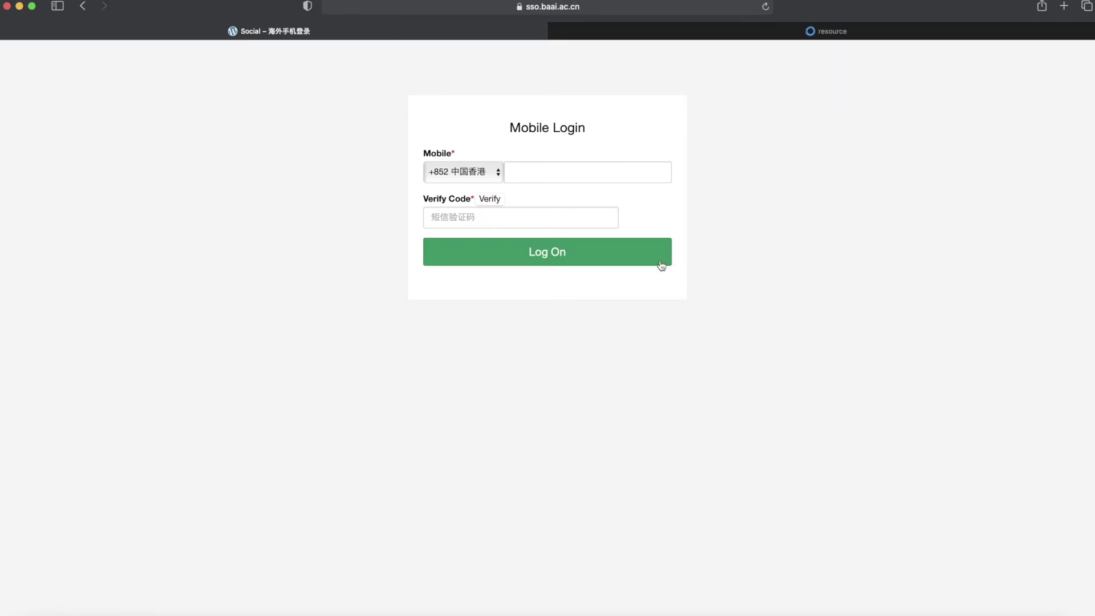
click(574, 171)
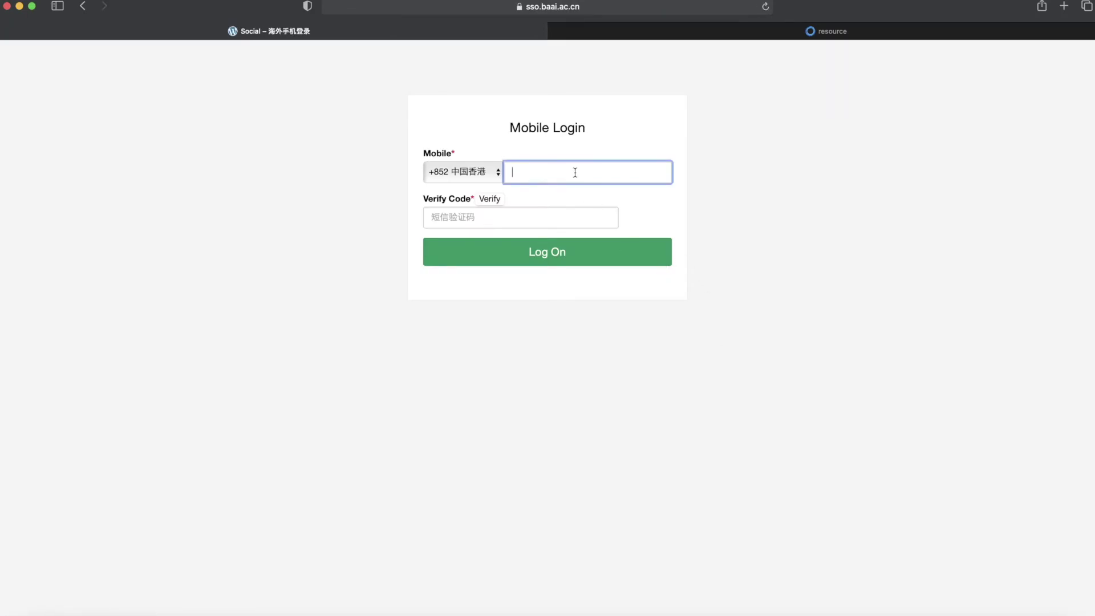
click(482, 177)
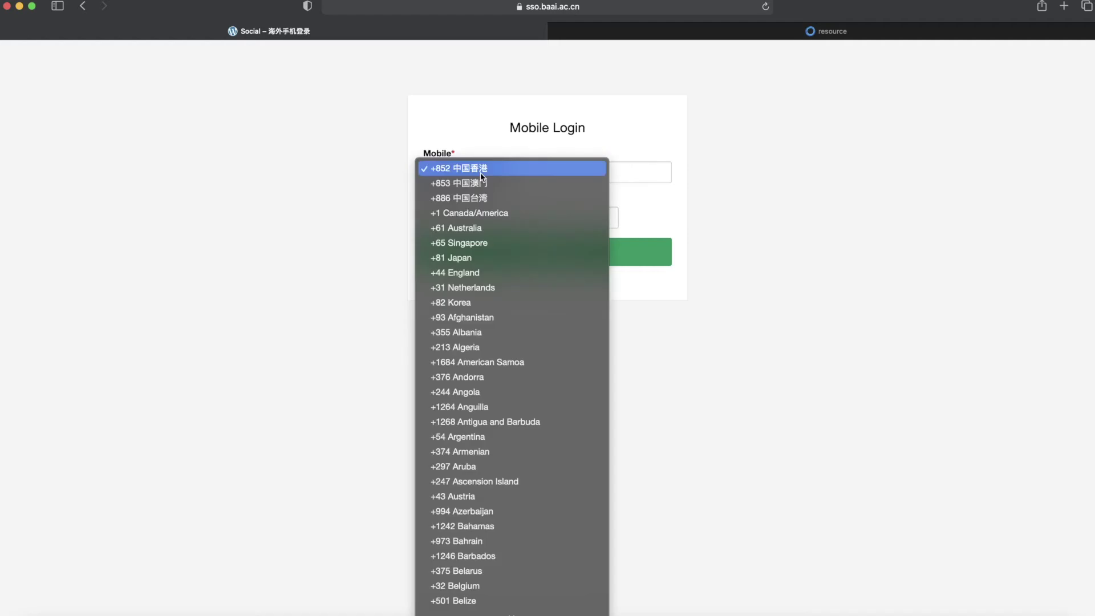
click(517, 213)
click(555, 172)
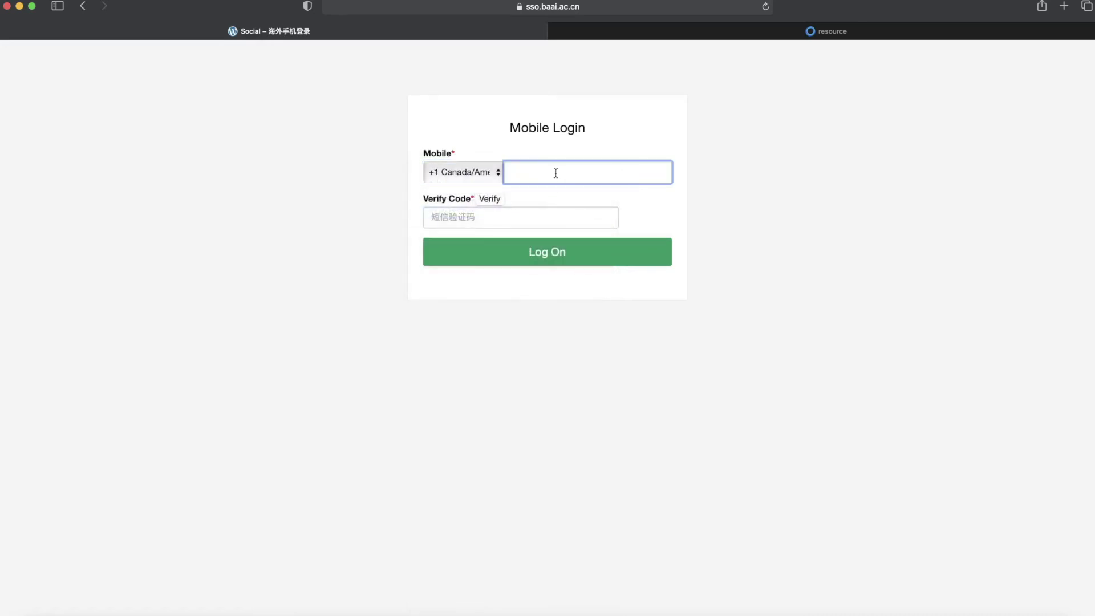
Step: Request an SMS verification code and slide the puzzle piece into its gap
click(494, 202)
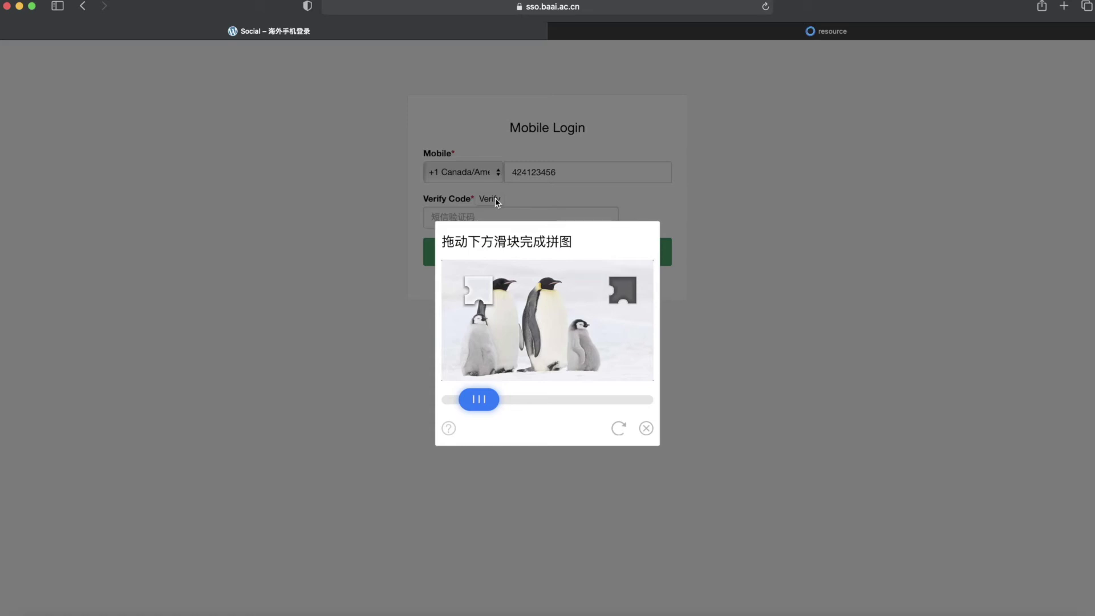
drag(493, 292, 631, 295)
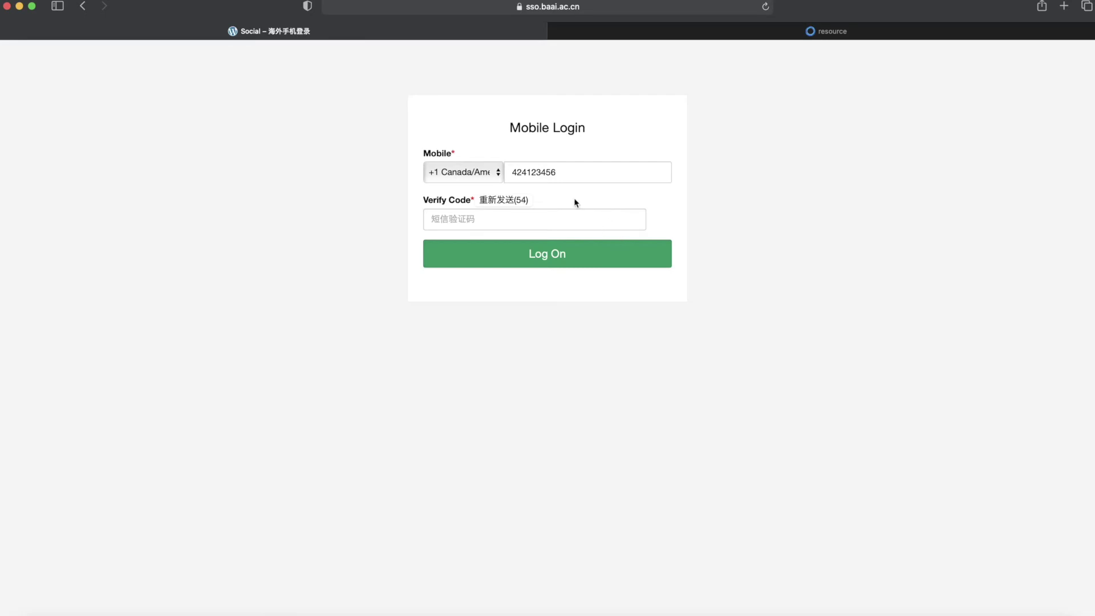
Step: Check the entered mobile number and begin entering the SMS verification code
click(559, 168)
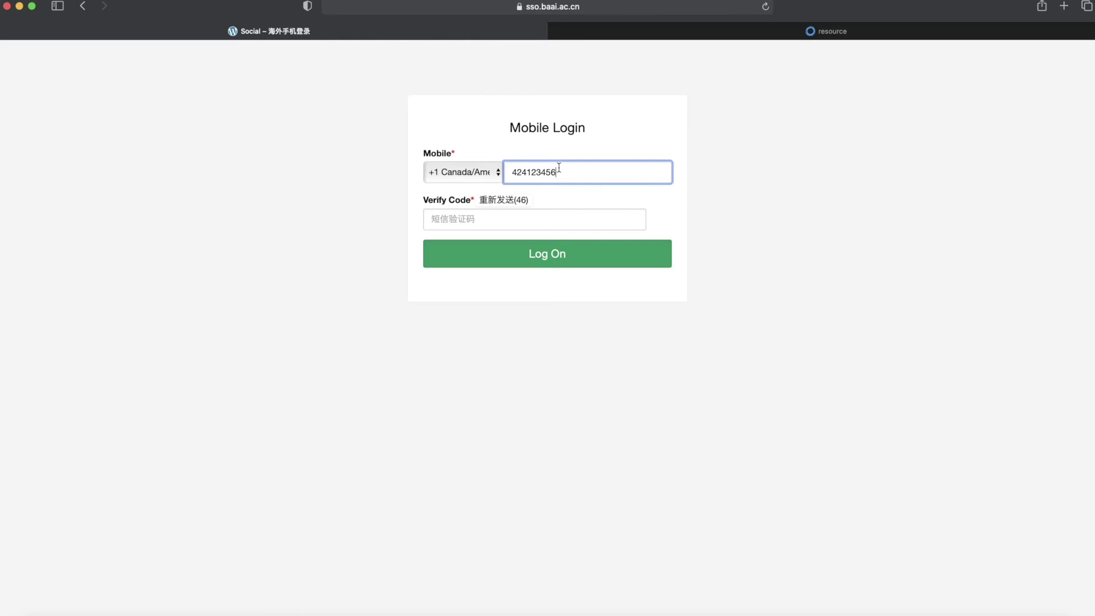
click(512, 217)
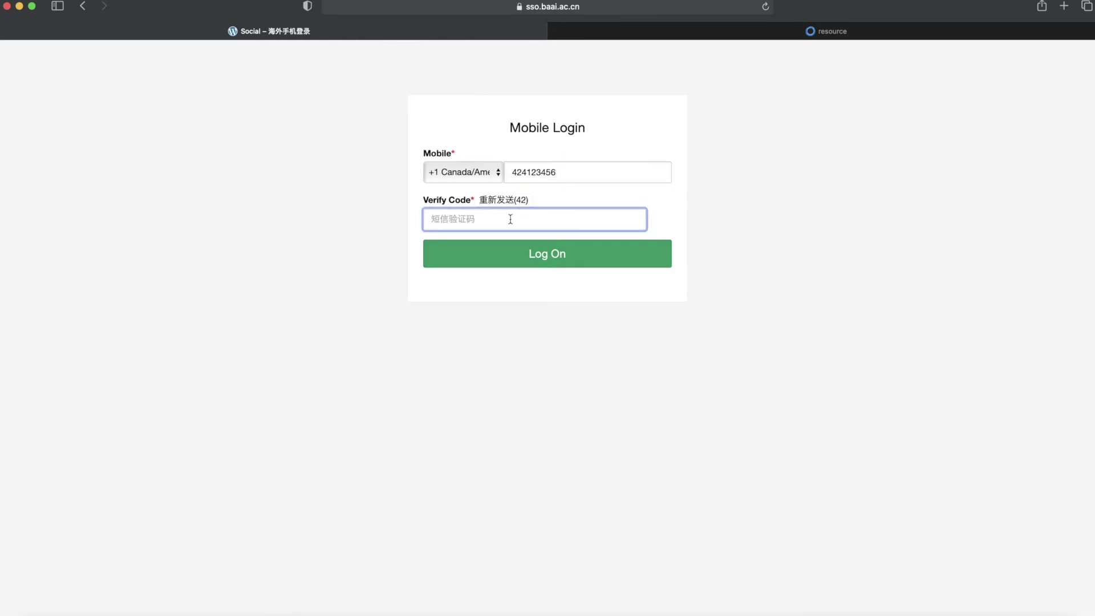
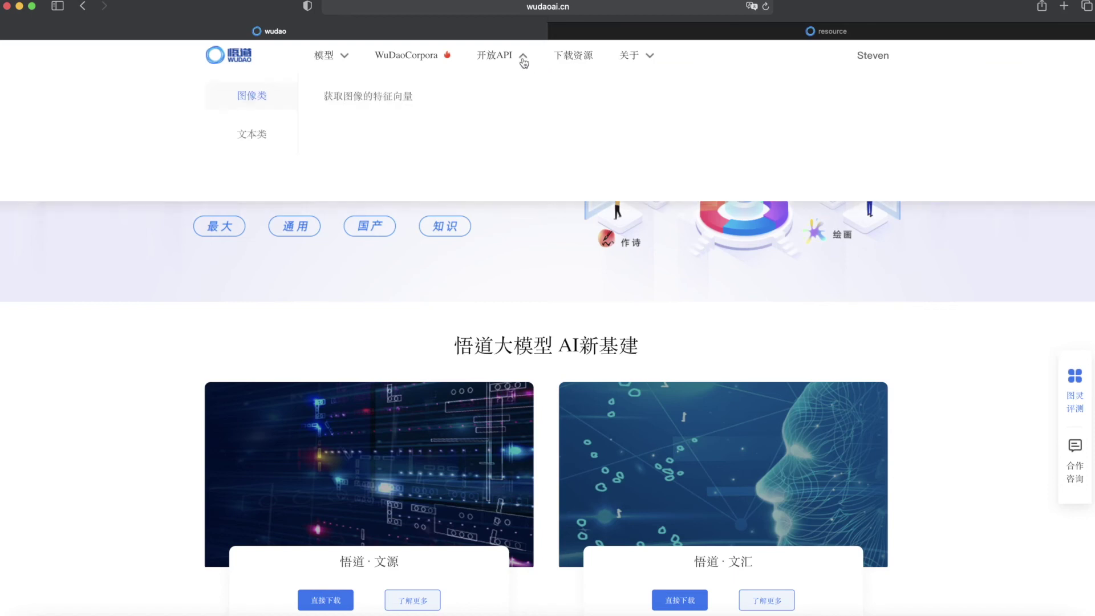
Step: Show the 文本类 text APIs and open the 获取文本的特征向量 page
mouse_move(502, 55)
click(256, 138)
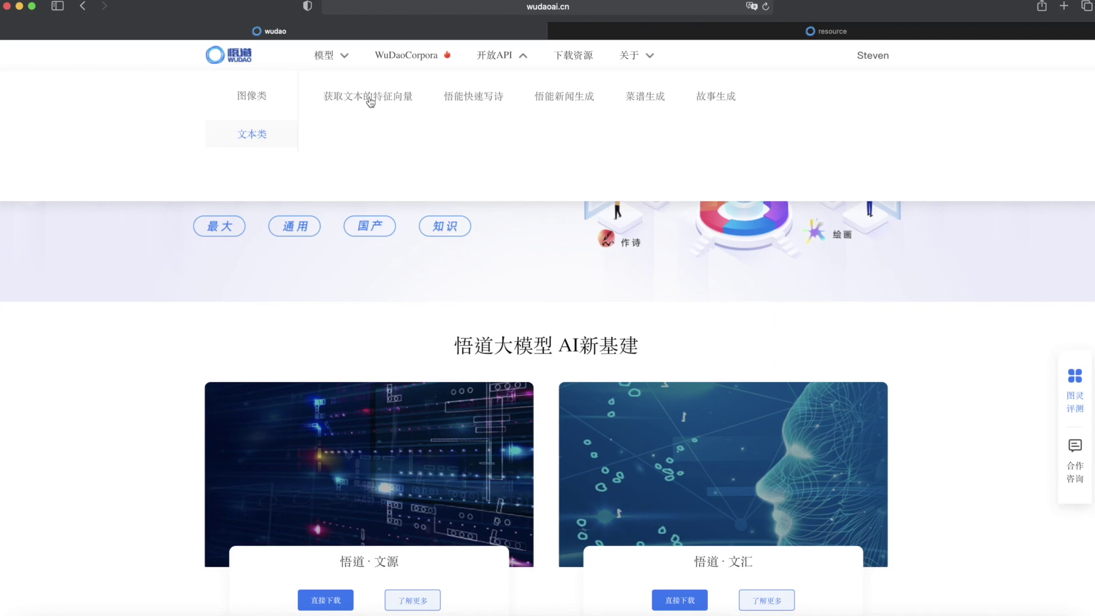
click(370, 102)
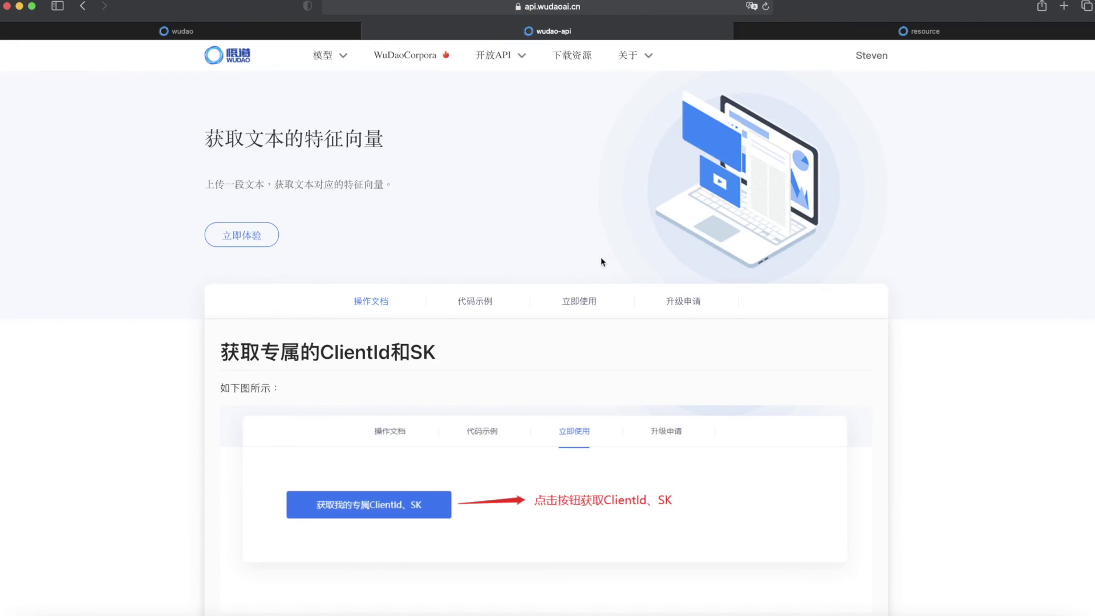
Step: Under 立即使用, generate the personal ClientId and secretKey and refresh the remaining call count
click(590, 310)
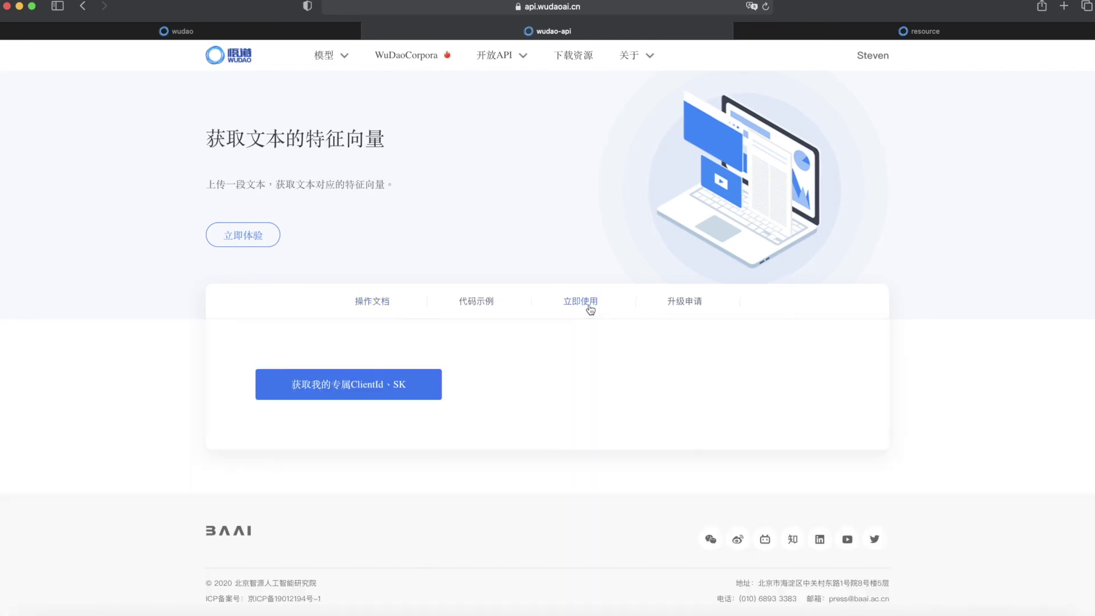
click(373, 390)
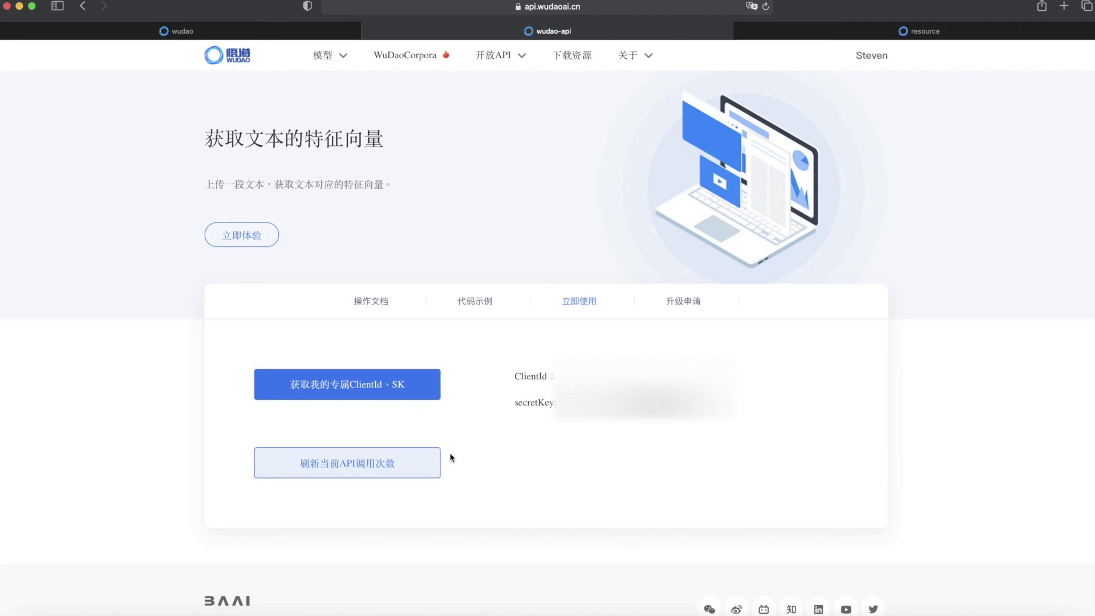
click(370, 466)
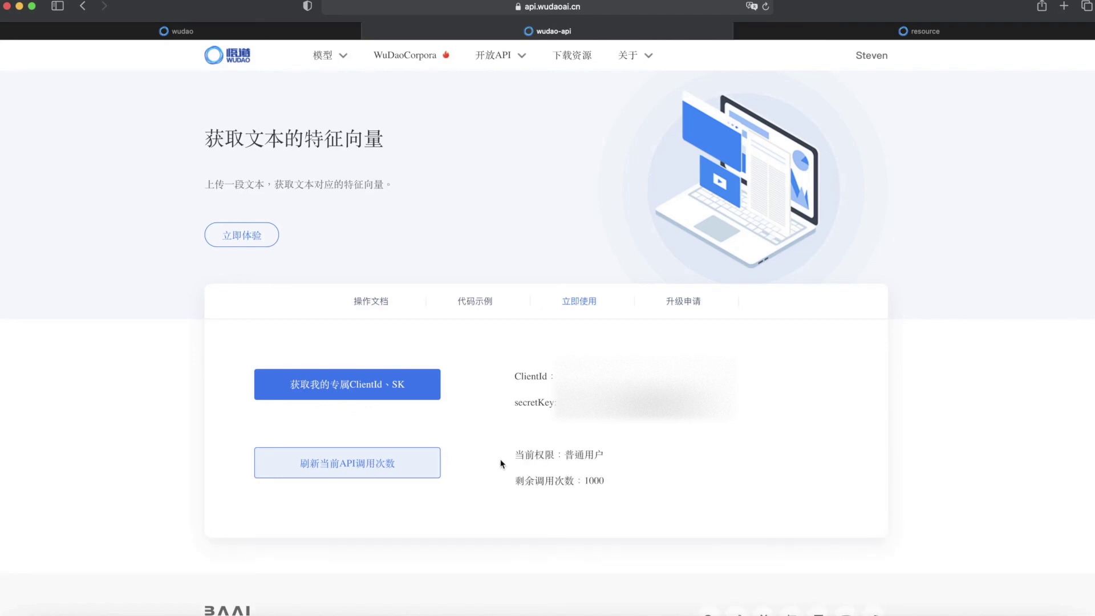